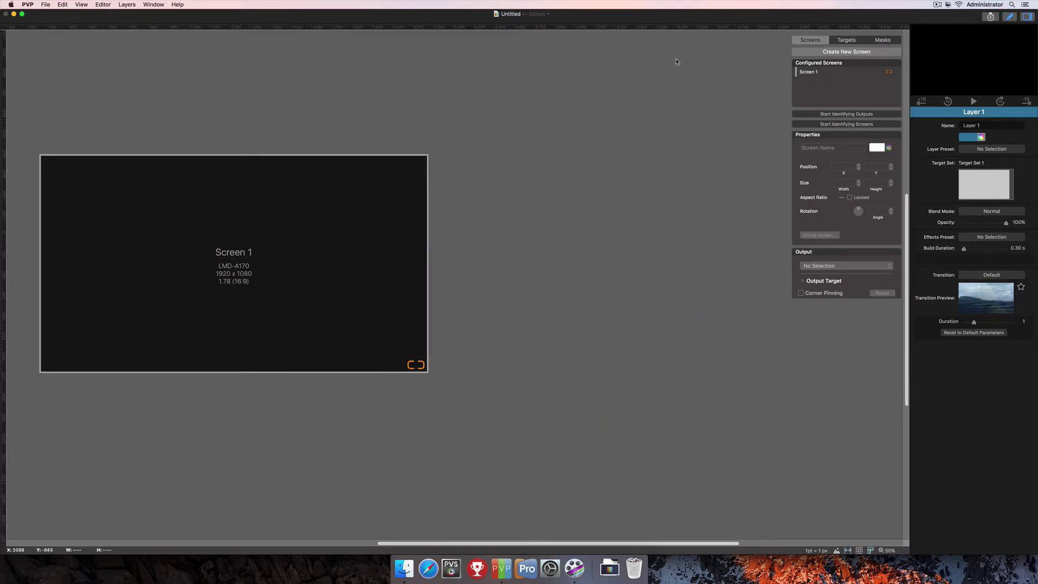
Create a new mask.
click(882, 41)
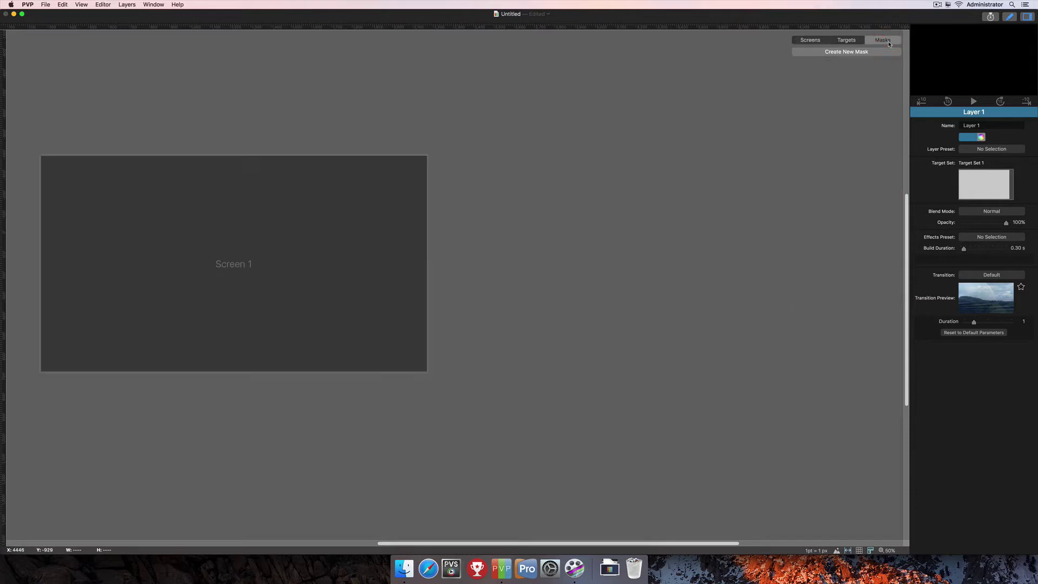
click(846, 54)
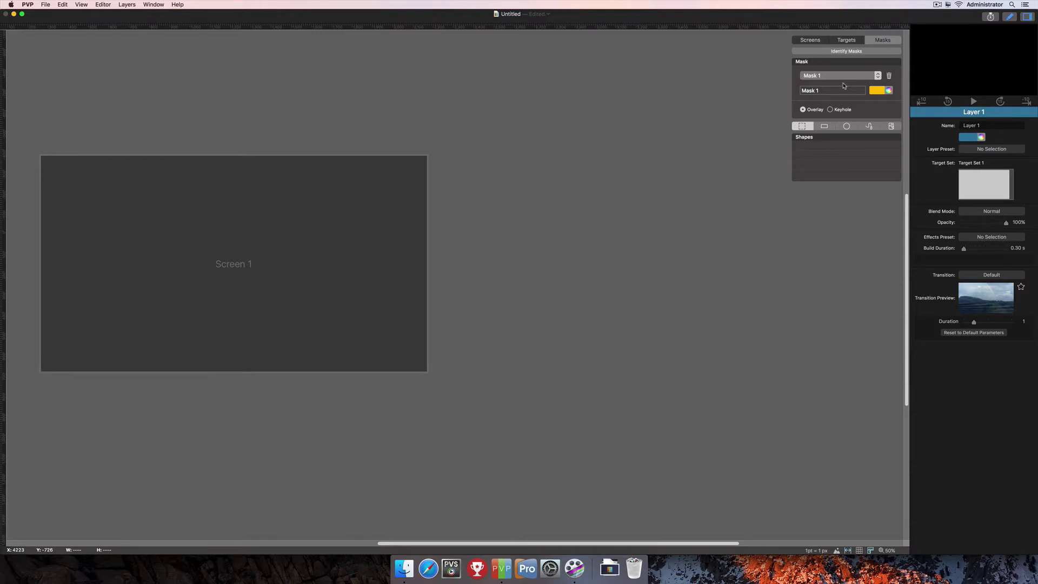
Examine the new mask's name, colour swatches, colour wheel and the list of available masks.
click(816, 90)
click(799, 91)
click(879, 91)
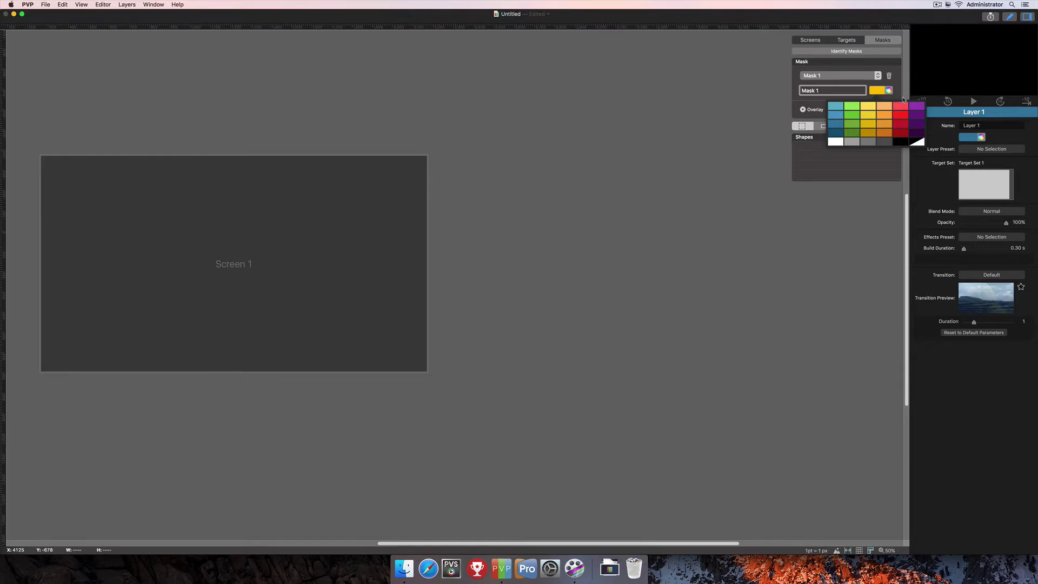
click(898, 90)
click(888, 90)
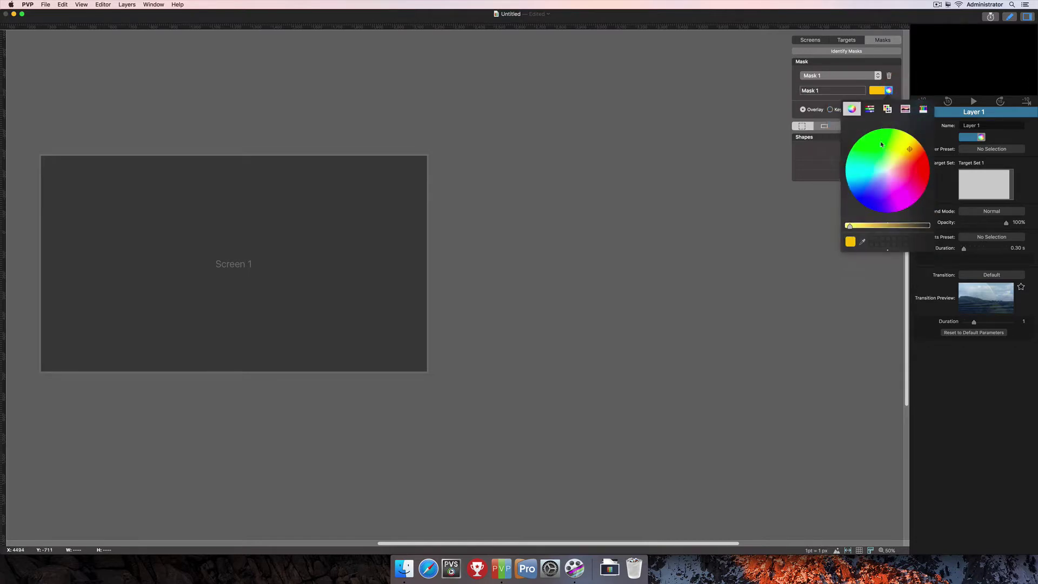
click(898, 81)
click(878, 77)
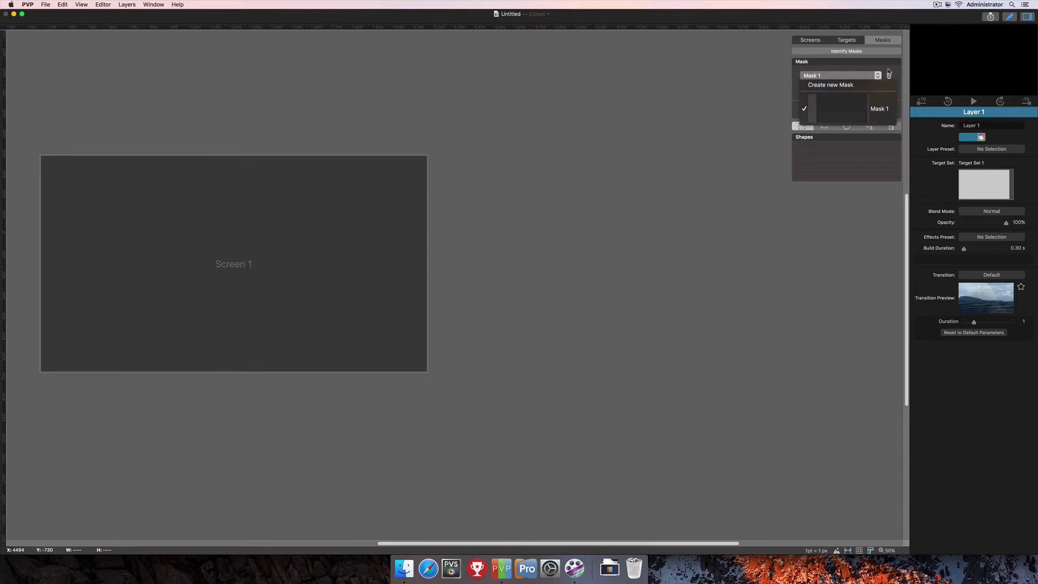
click(889, 71)
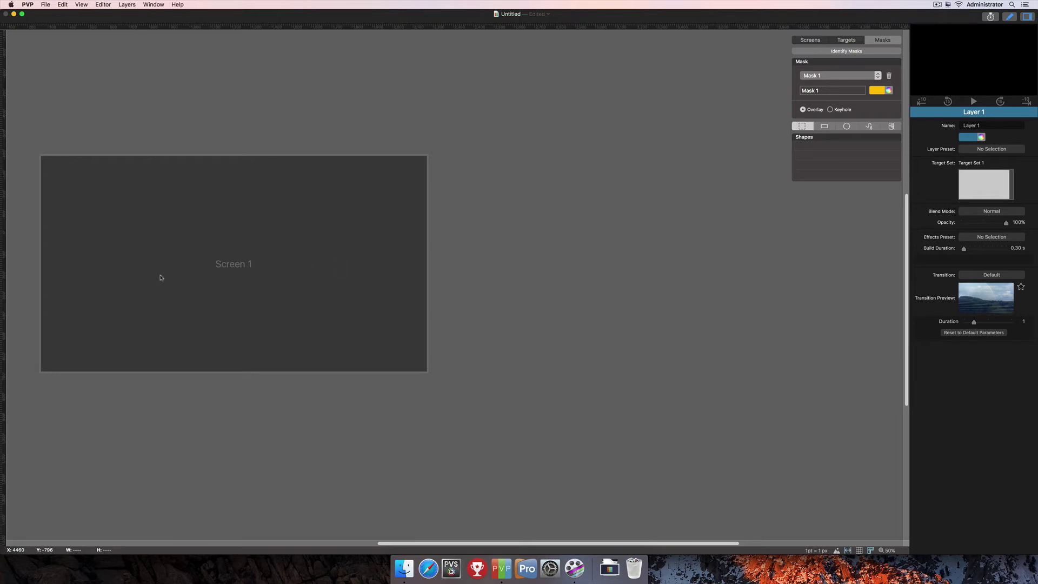
Draw a rectangle mask shape about 537 by 537 px and a circle about 177 px across on Screen 1.
click(823, 127)
drag(157, 216, 272, 321)
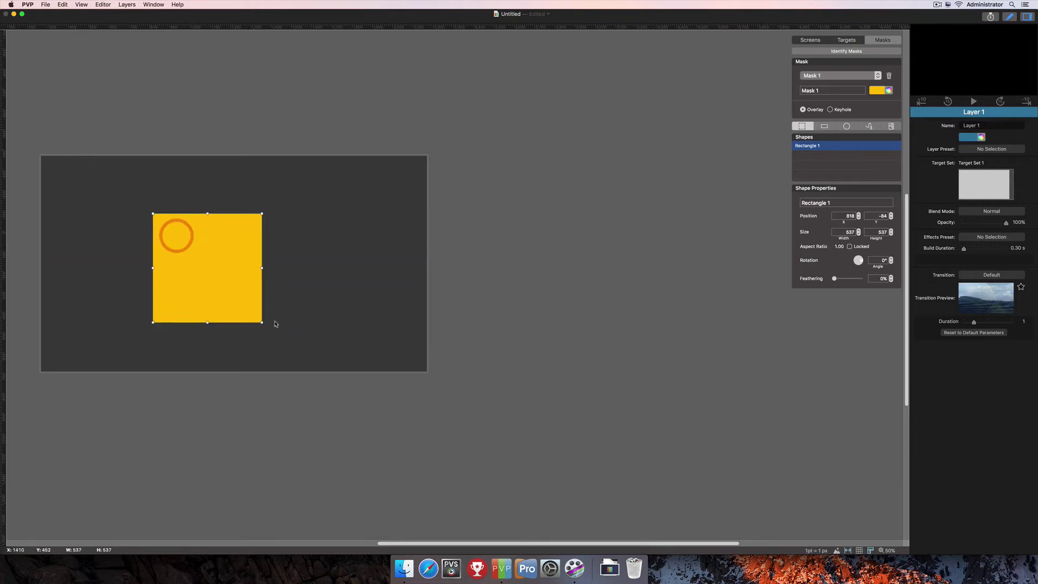
click(848, 126)
drag(331, 214, 368, 268)
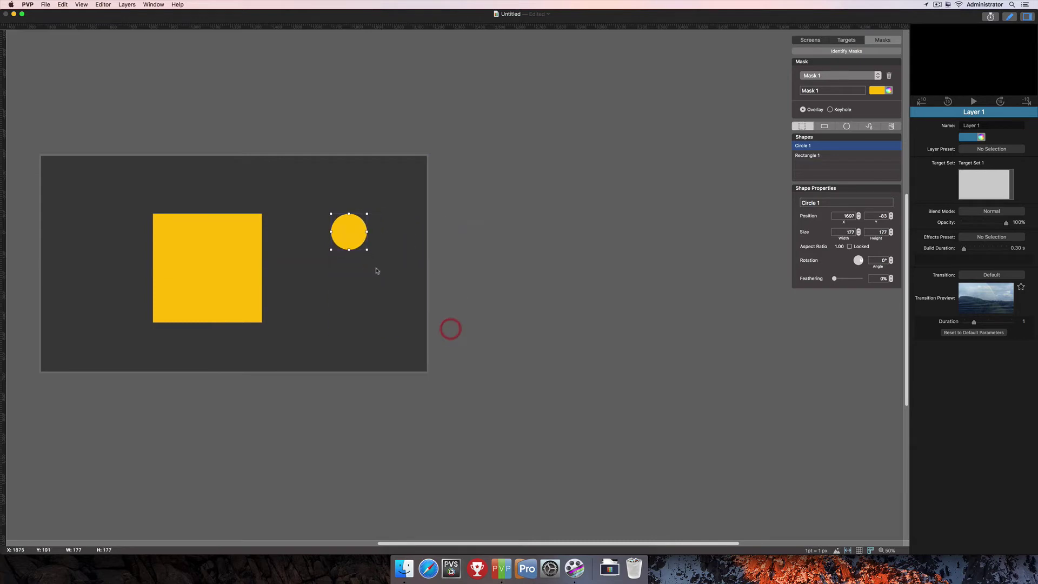
Draw a closed custom mask shape about 713 by 656 px over Screen 1's upper-right corner, with a notched lower-left corner.
click(870, 127)
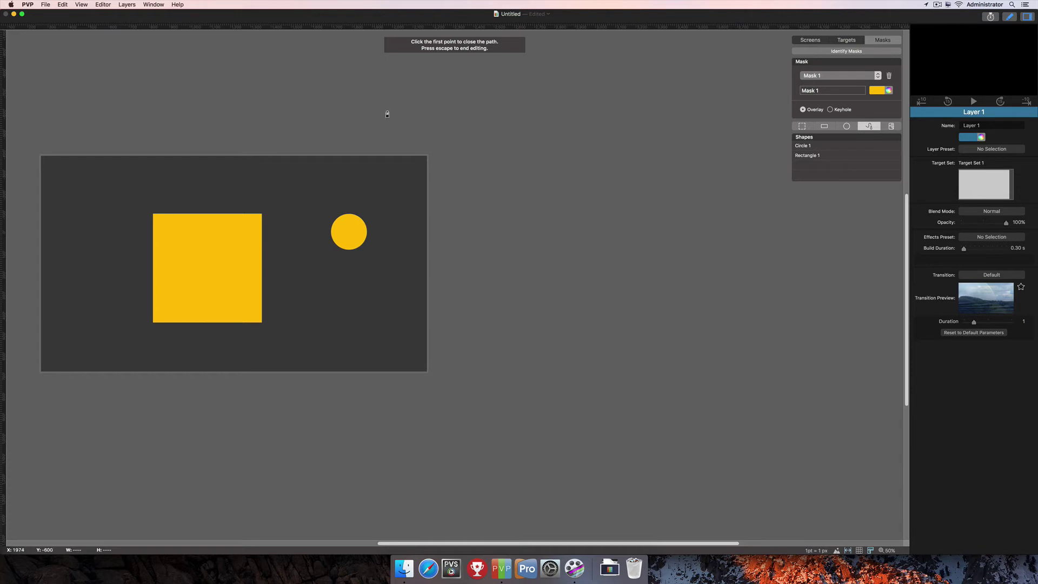
click(380, 90)
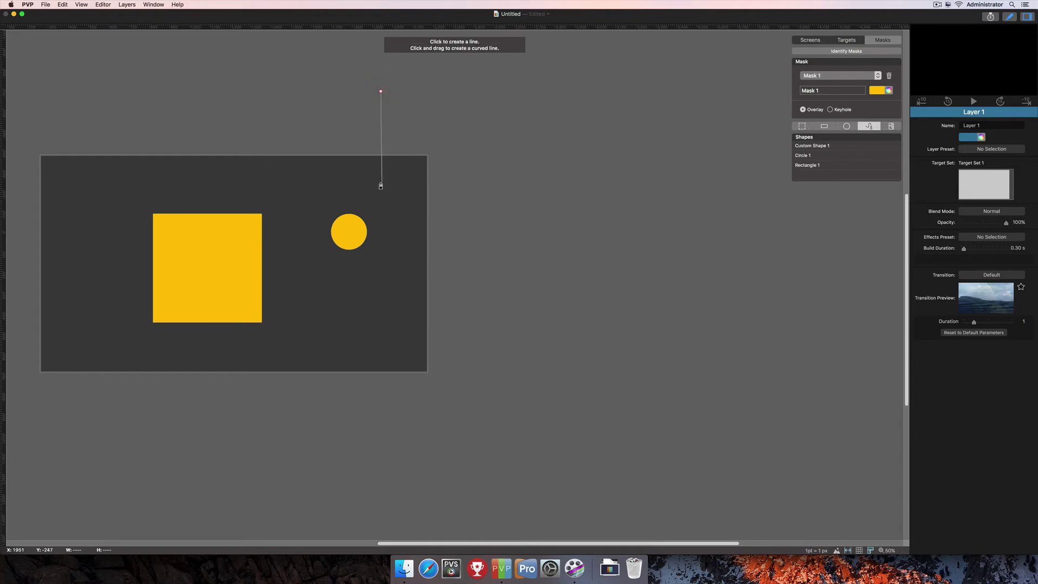
click(382, 182)
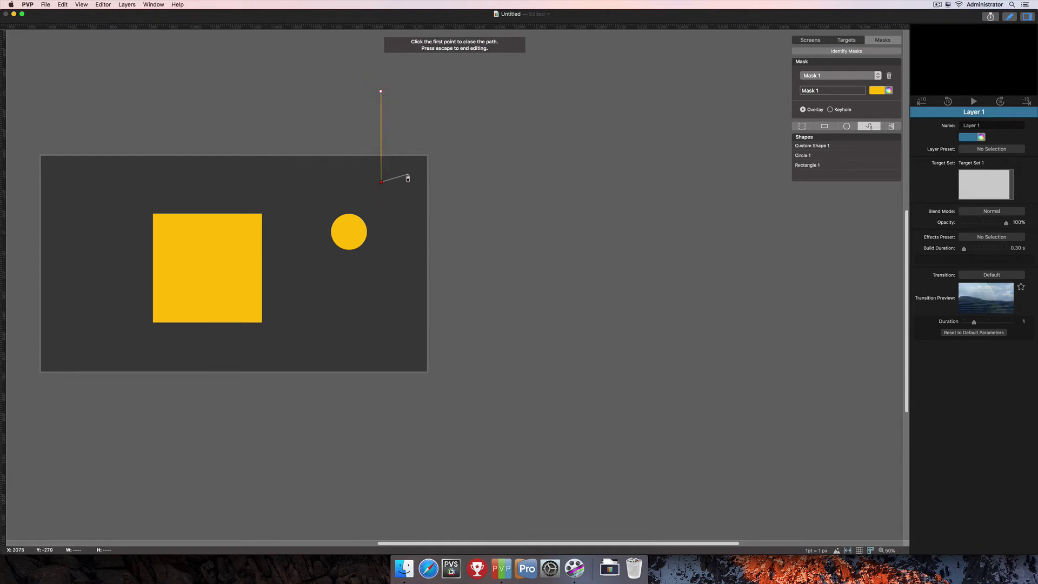
click(408, 182)
click(417, 199)
click(417, 218)
click(526, 218)
click(522, 85)
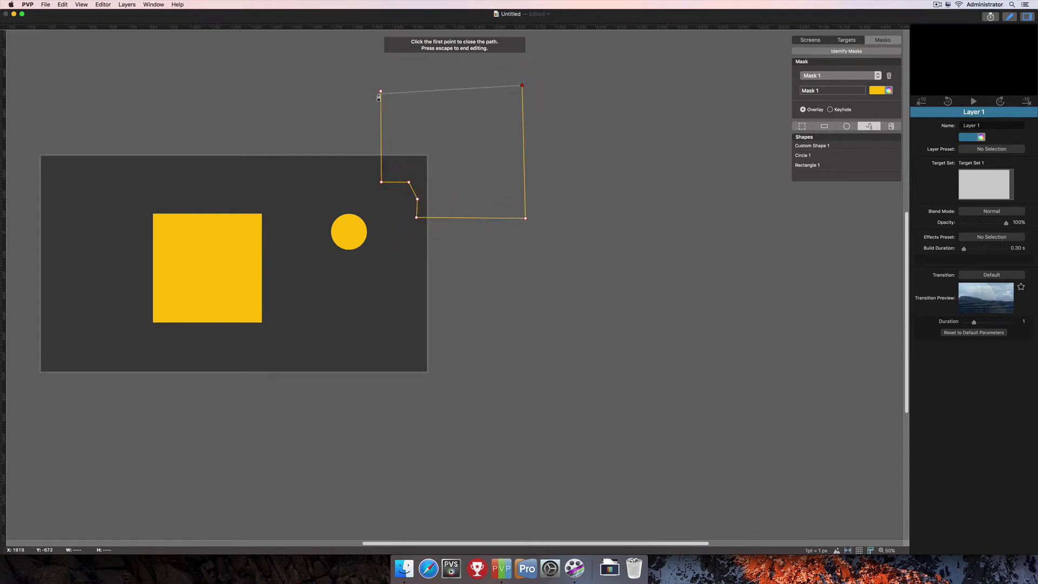
click(380, 91)
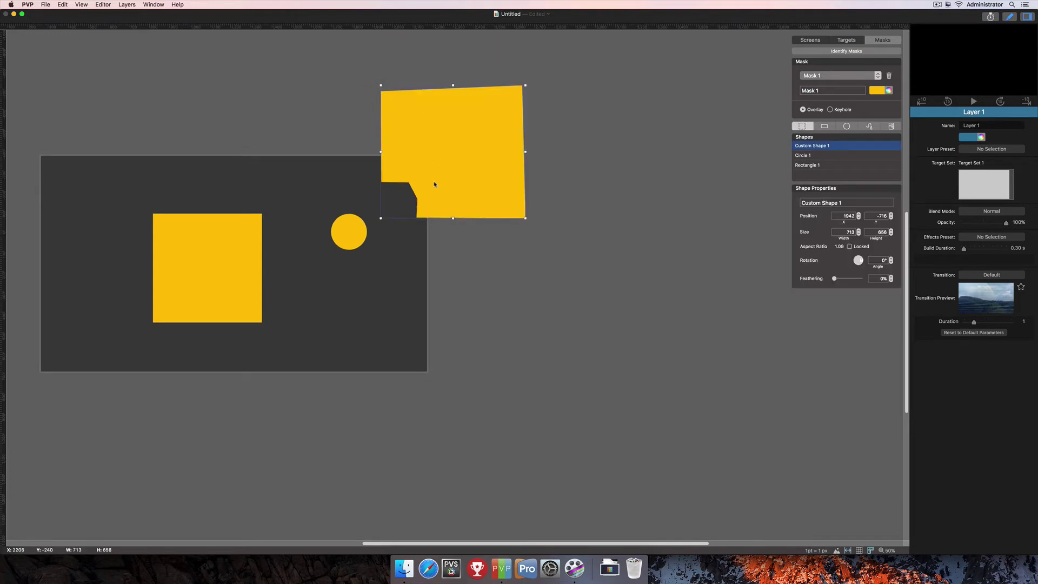
click(517, 282)
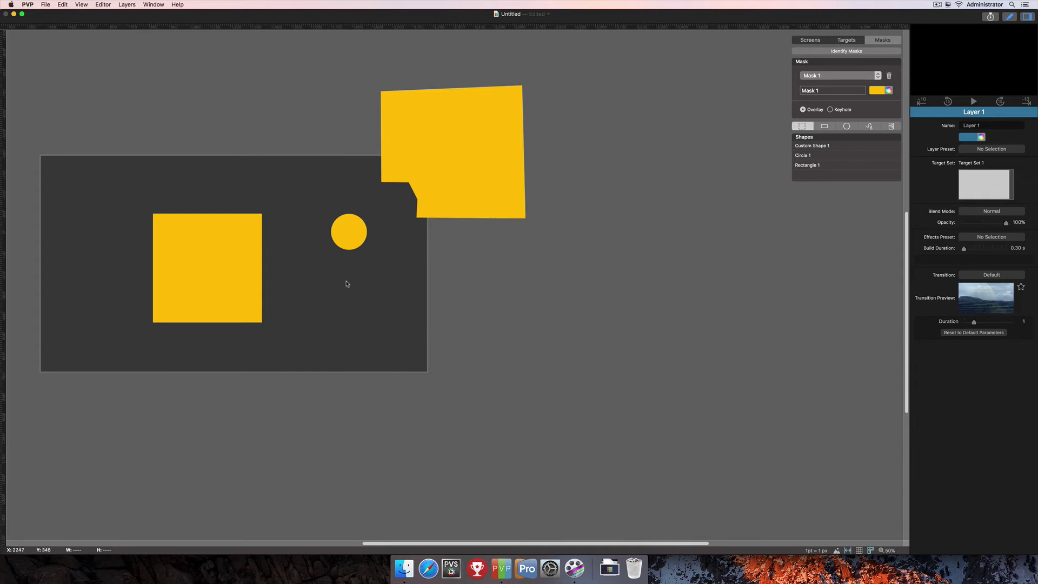
Delete the circle and the rectangle from the mask.
click(349, 232)
key(BackSpace)
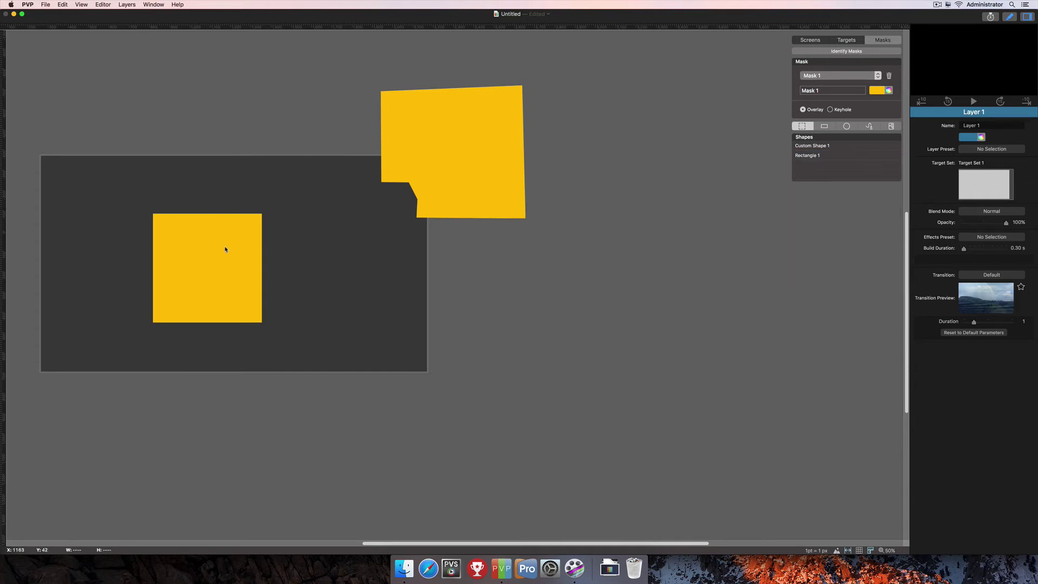
click(226, 250)
key(BackSpace)
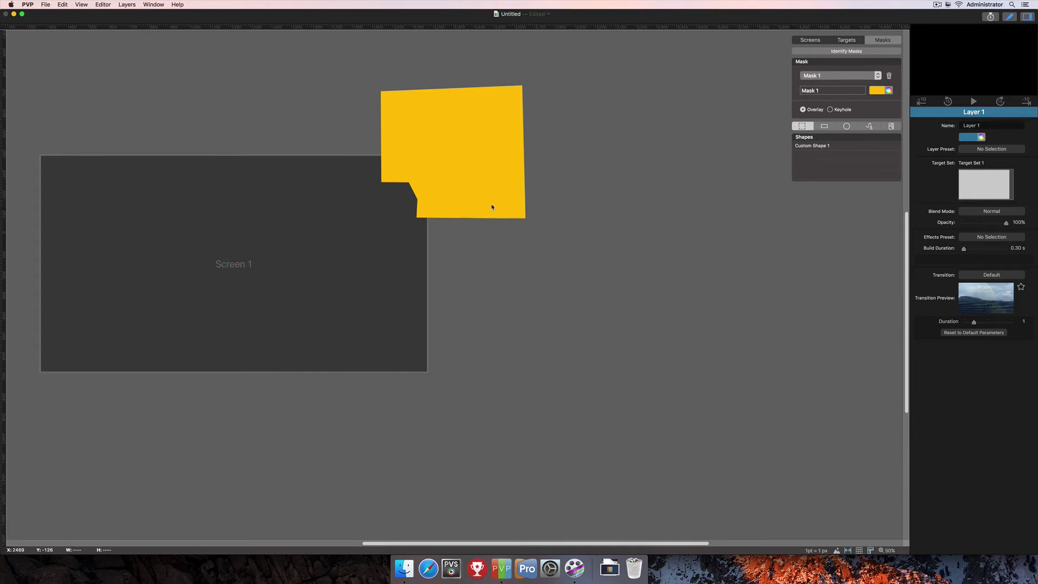
Select the custom shape and examine its shape properties, including feathering.
click(460, 181)
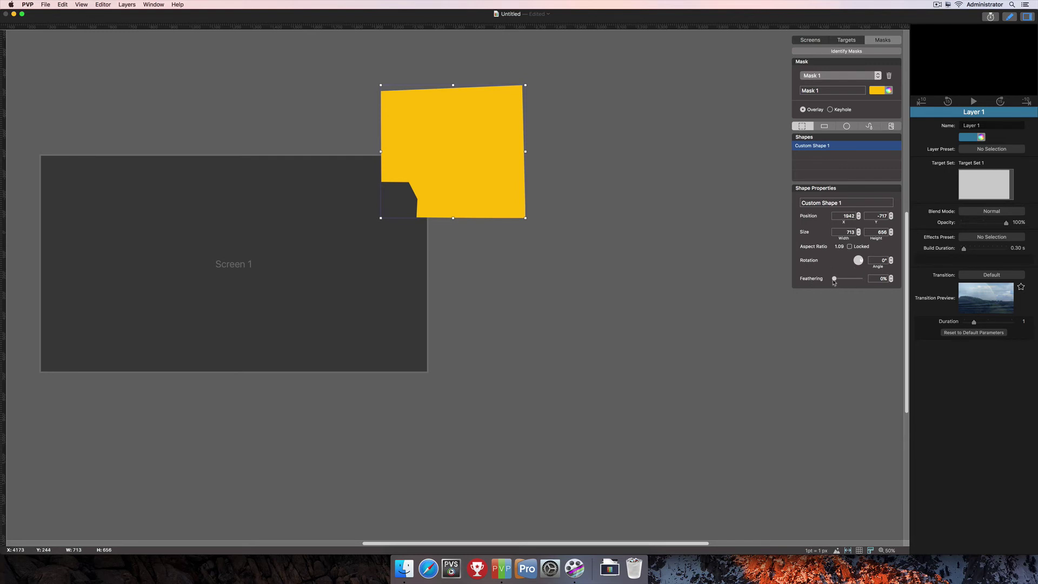
drag(834, 279, 832, 282)
Leave the editor, play the Mirrors 17 Medium-HD 1080 clip and apply Mask 1 to the master output.
click(1009, 17)
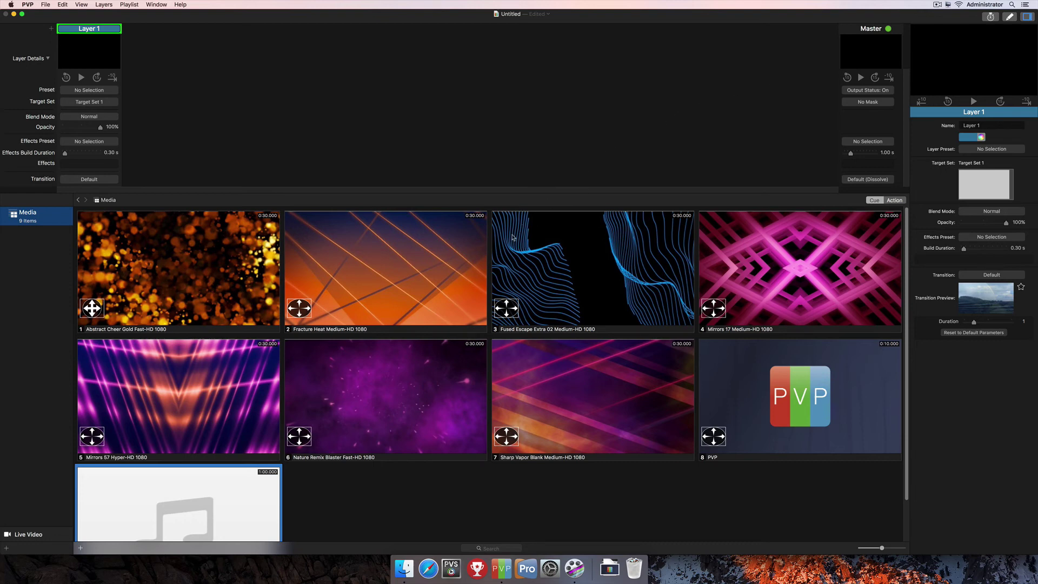
click(767, 265)
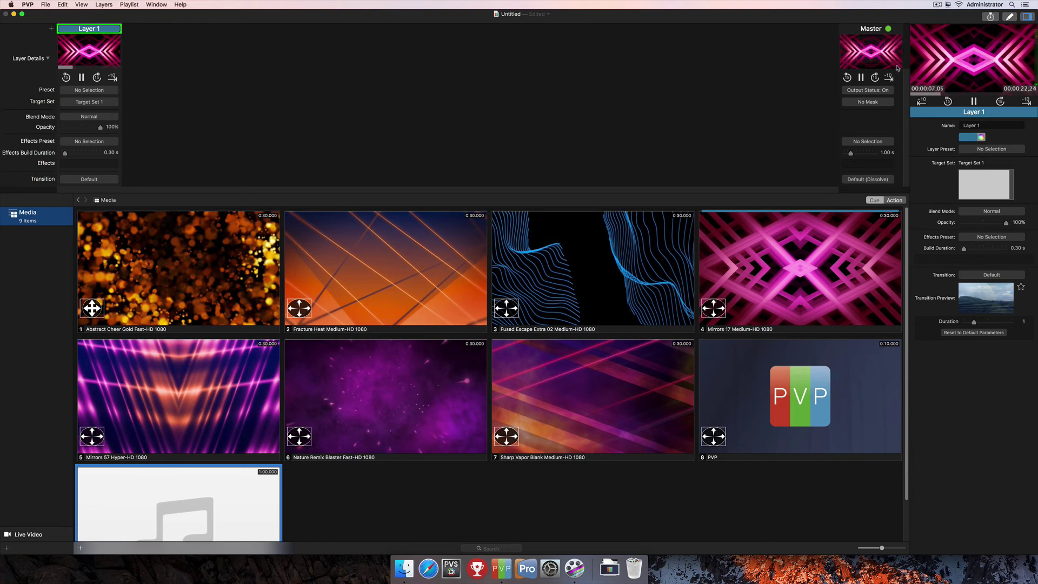
click(872, 105)
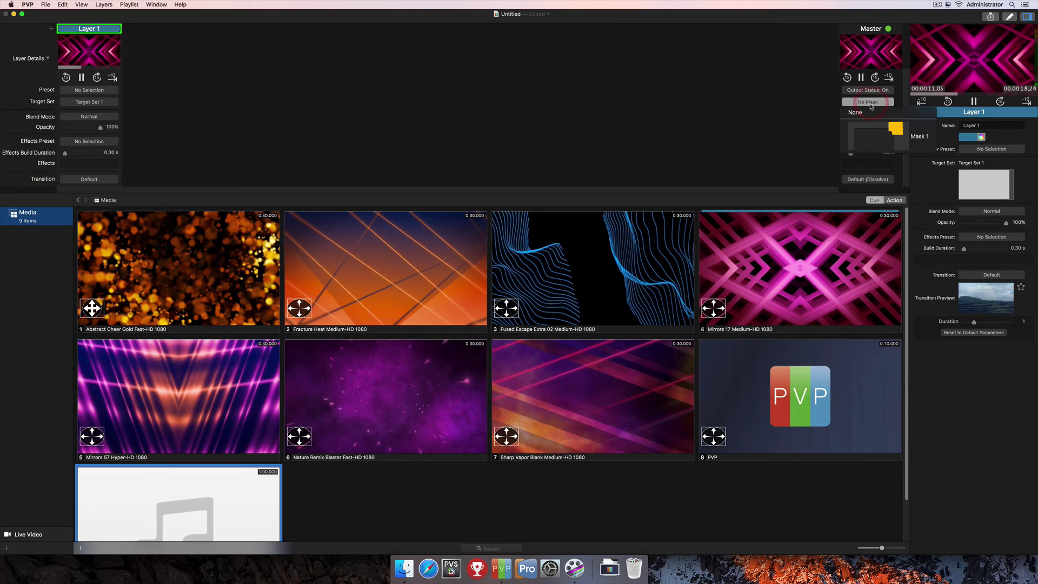
click(902, 139)
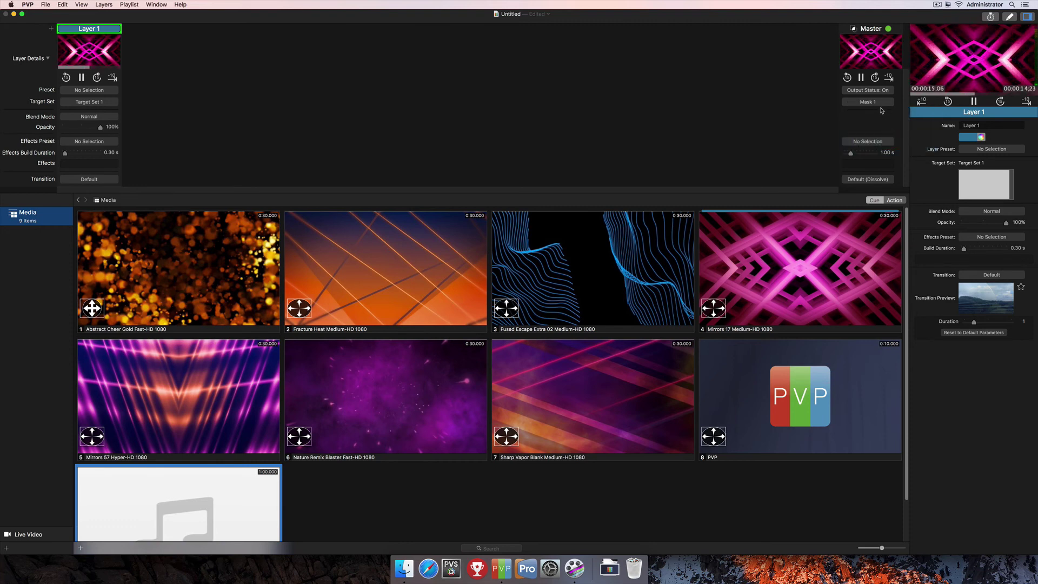
mouse_move(854, 33)
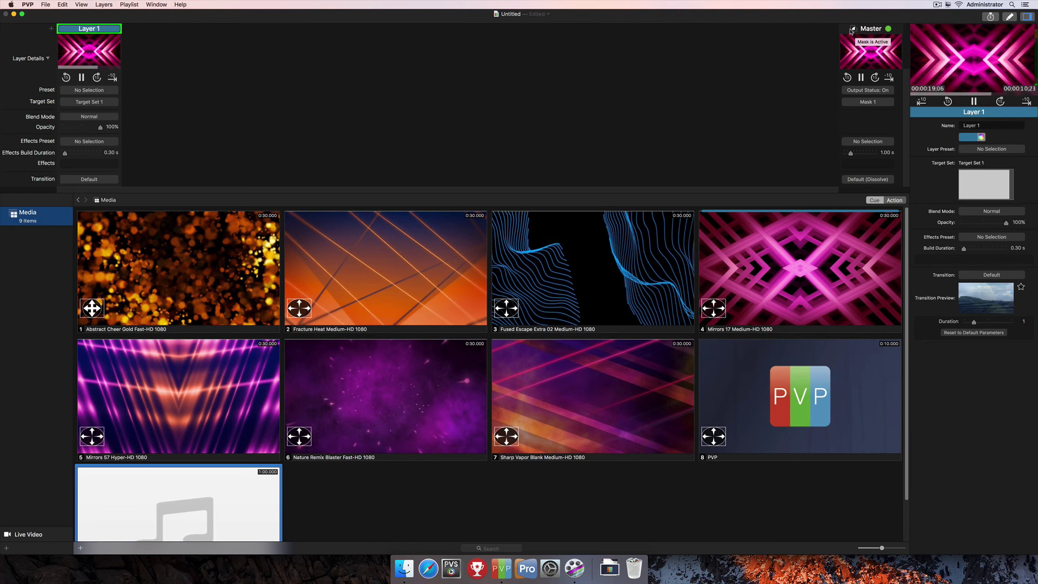
Switch the master output's mask to None and back to Mask 1.
click(865, 104)
click(867, 119)
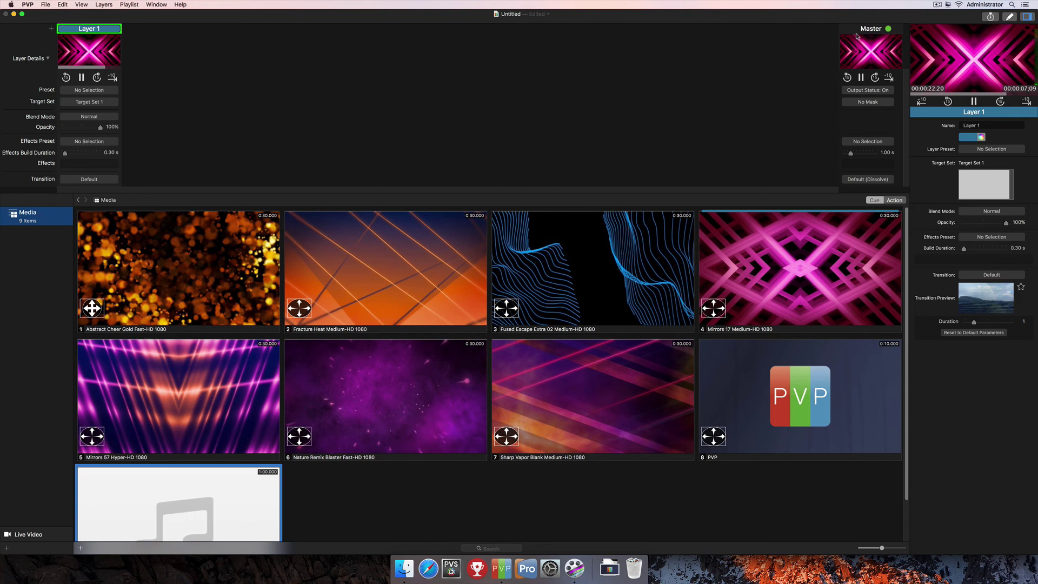
click(867, 101)
click(868, 135)
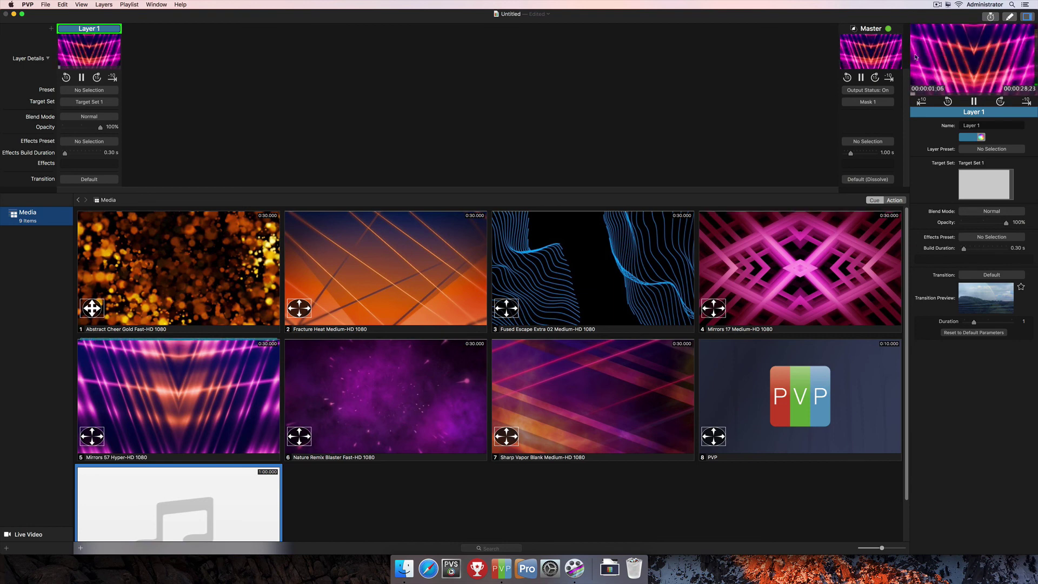
Show the master output's properties, including its assigned mask.
click(872, 29)
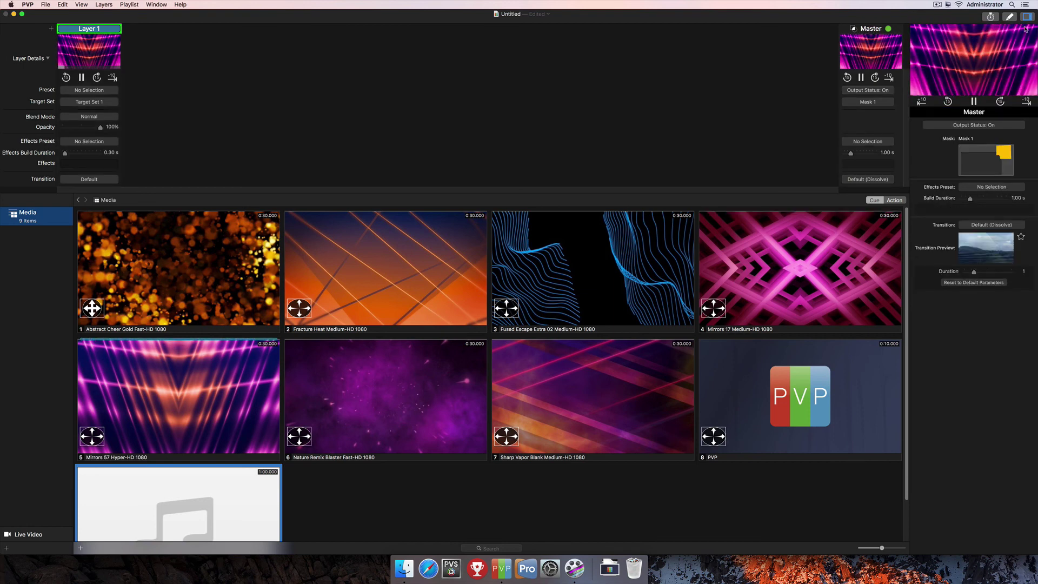